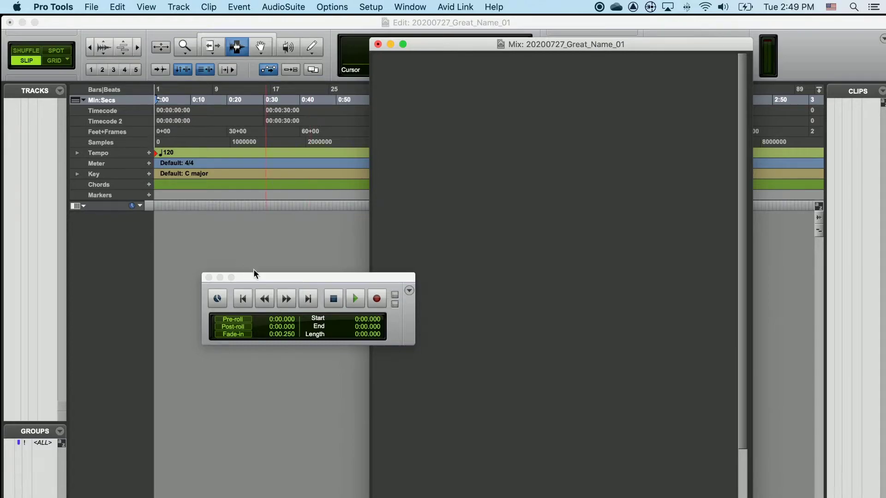
Step: Drag the Transport and Mix windows aside and close both, leaving only the Edit window
{"action": "left_click_drag", "start_coordinate": [264, 275], "coordinate": [240, 257]}
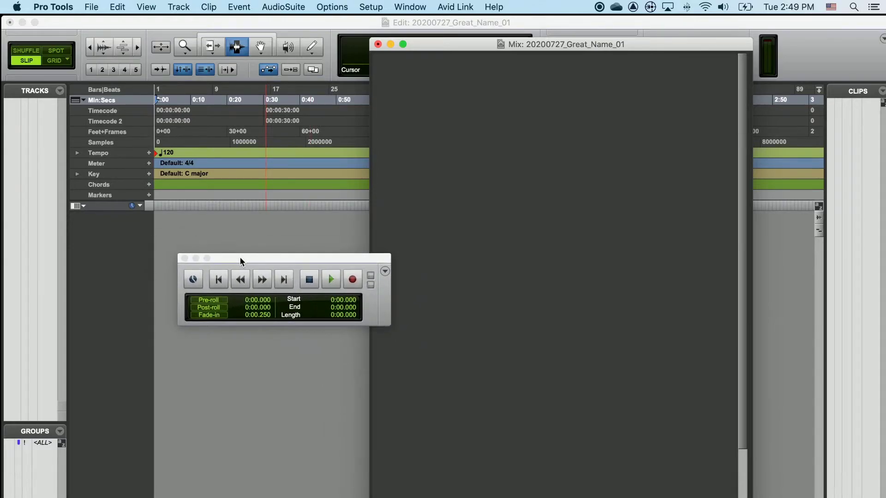
{"action": "left_click", "coordinate": [185, 259]}
{"action": "left_click_drag", "start_coordinate": [480, 52], "coordinate": [457, 87]}
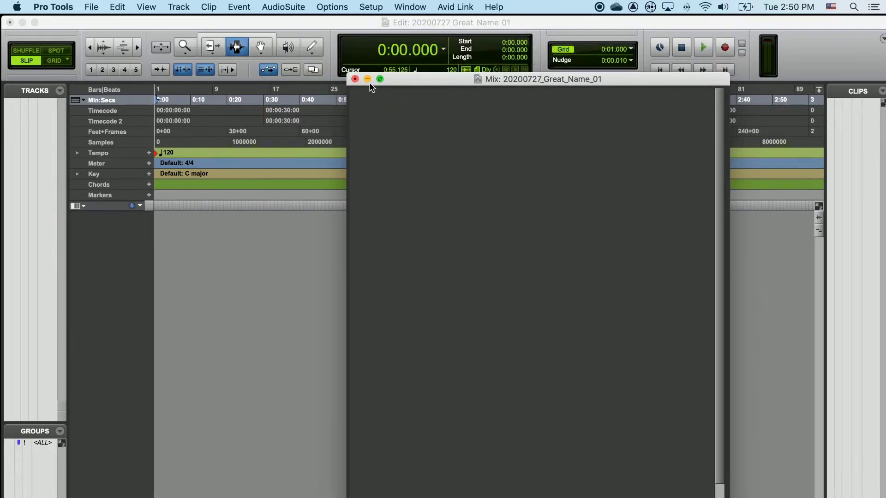
{"action": "left_click", "coordinate": [356, 78]}
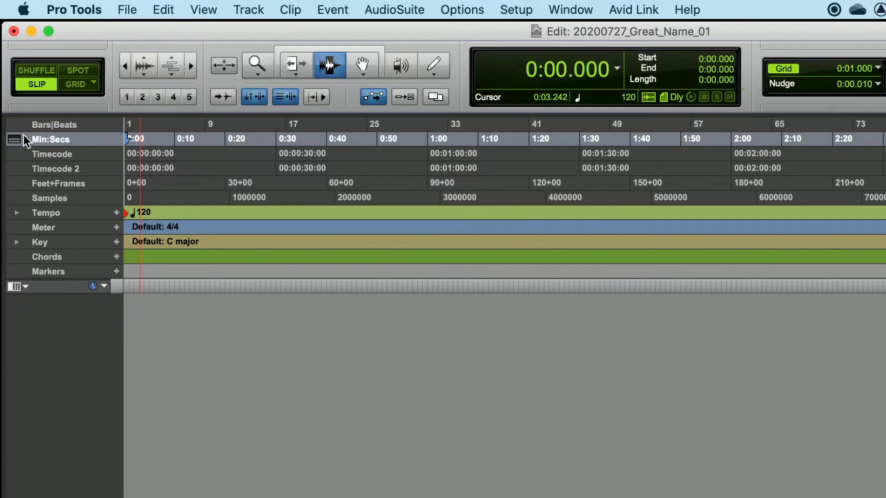
Step: Hide the Bars|Beats, Timecode, Timecode 2, Feet+Frames, Samples, Tempo, Meter, Key and Chords rulers
{"action": "left_click", "coordinate": [24, 138]}
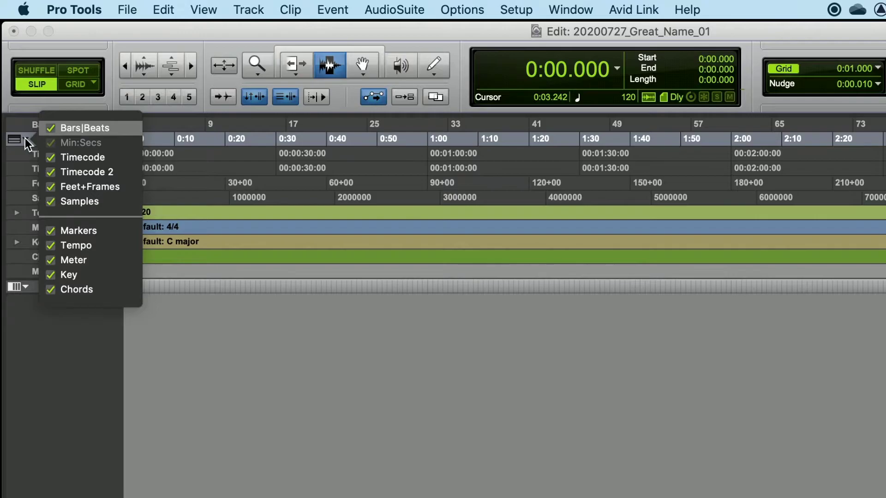
{"action": "left_click", "coordinate": [87, 128]}
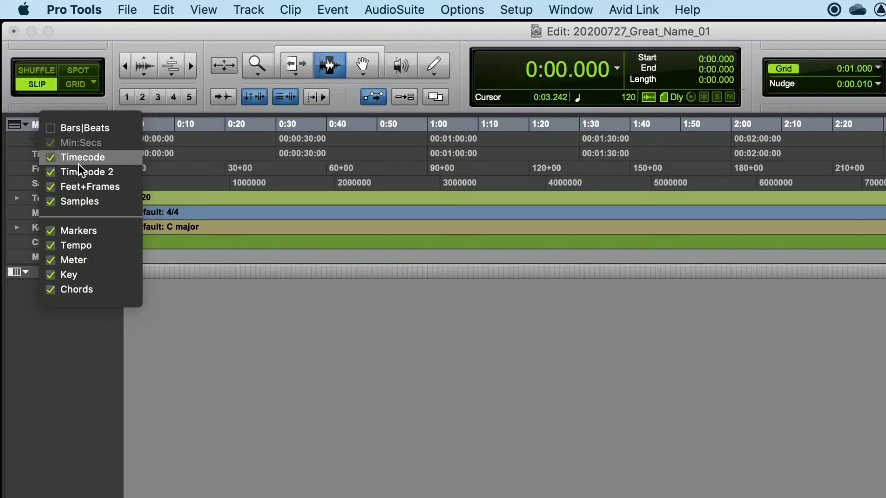
{"action": "left_click", "coordinate": [79, 162]}
{"action": "left_click", "coordinate": [79, 173]}
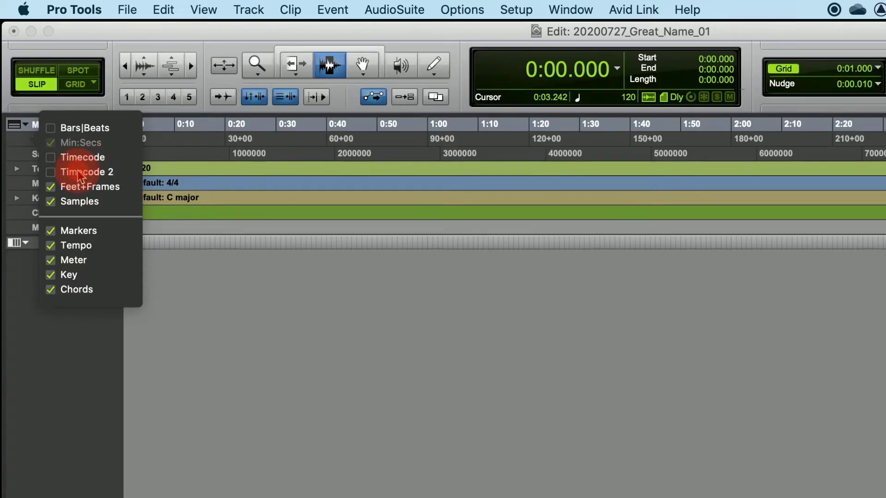
{"action": "left_click", "coordinate": [80, 188]}
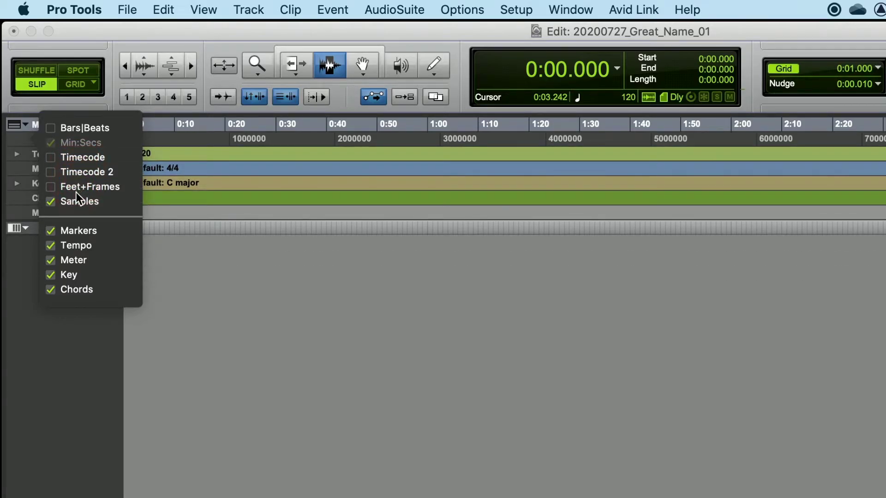
{"action": "left_click", "coordinate": [83, 202]}
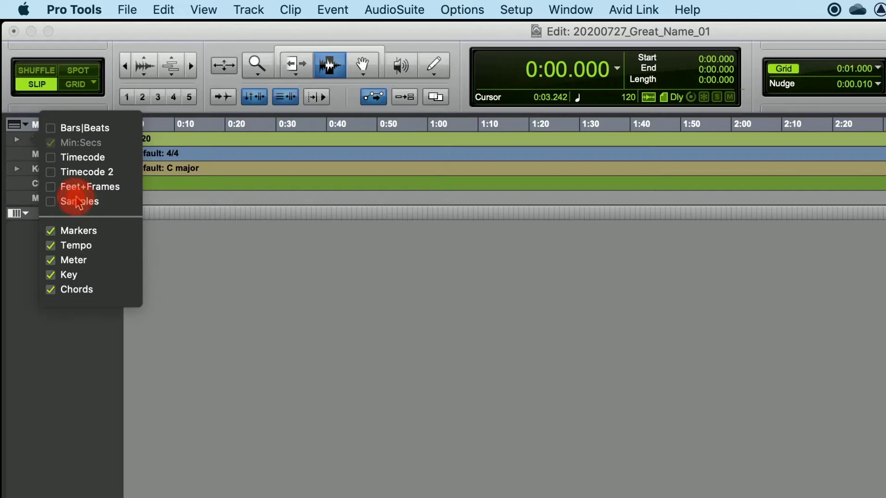
{"action": "left_click", "coordinate": [86, 247]}
{"action": "left_click", "coordinate": [81, 260]}
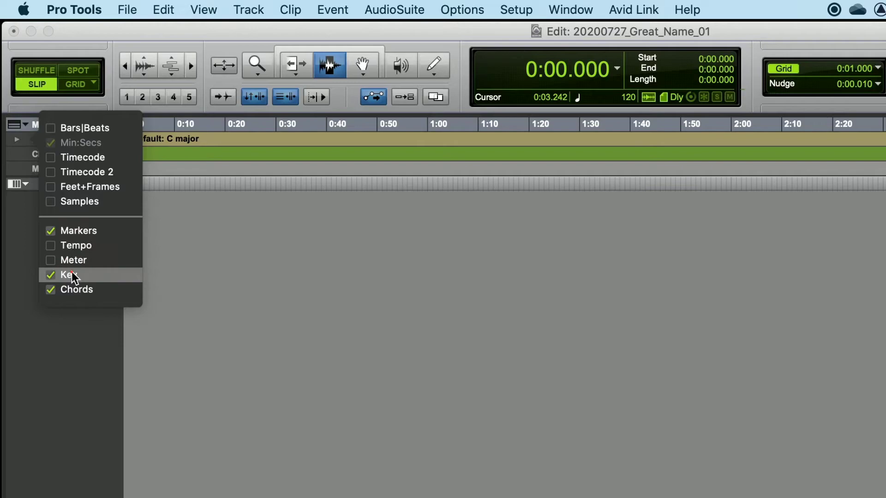
{"action": "left_click", "coordinate": [71, 275]}
{"action": "left_click", "coordinate": [75, 290]}
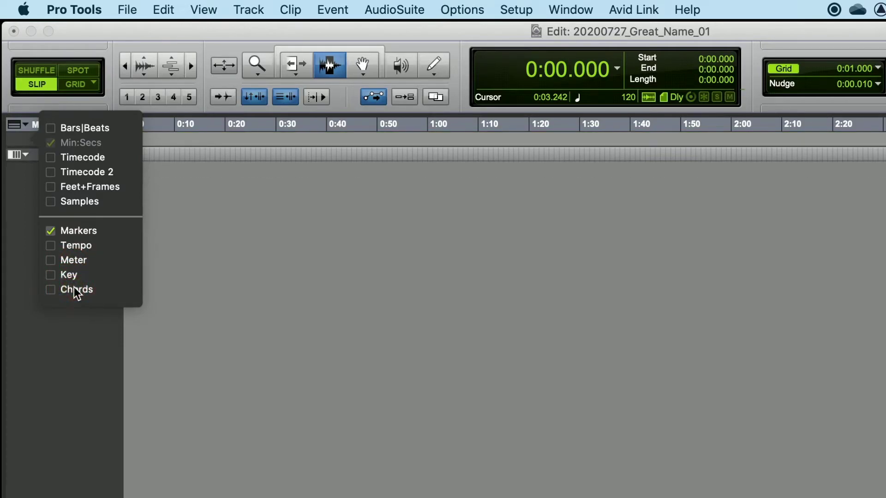
{"action": "left_click", "coordinate": [17, 124]}
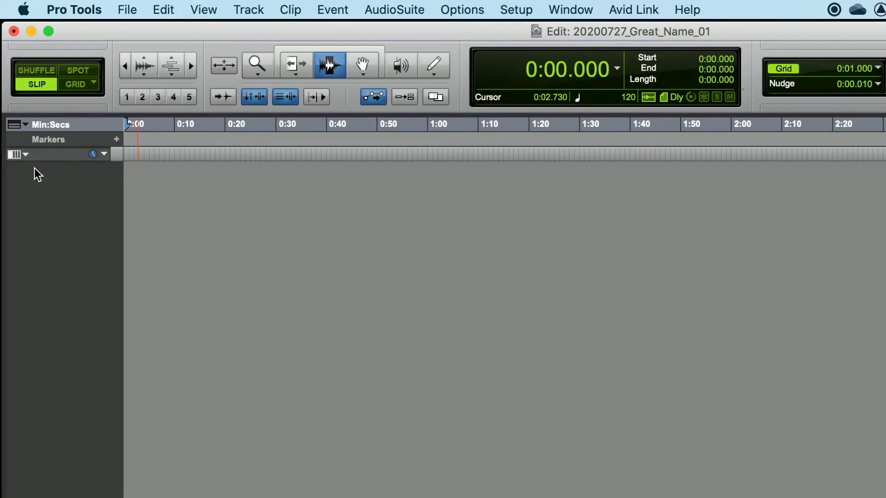
Step: Enable the I/O column in the Edit window's view selector
{"action": "left_click", "coordinate": [23, 156]}
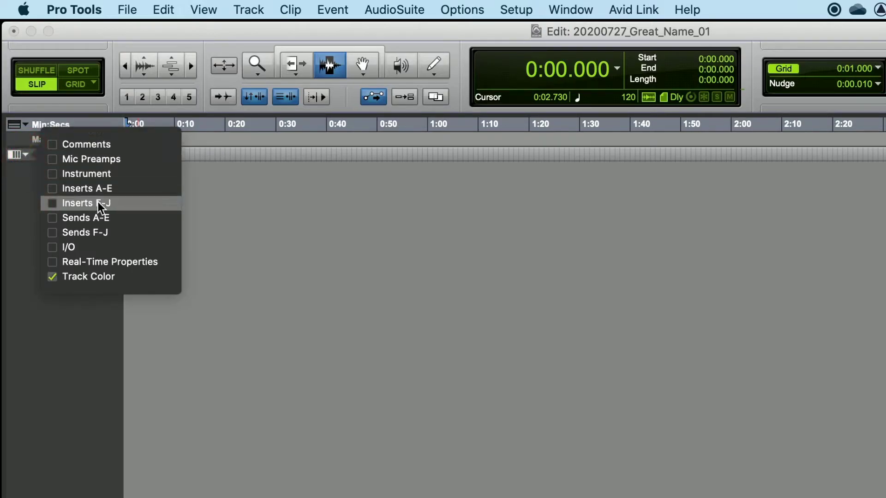
{"action": "left_click", "coordinate": [60, 249]}
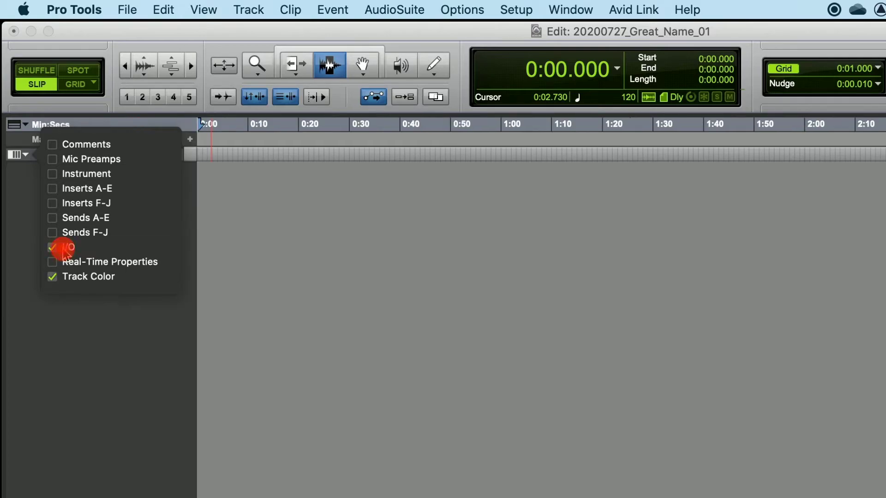
{"action": "left_click", "coordinate": [18, 156]}
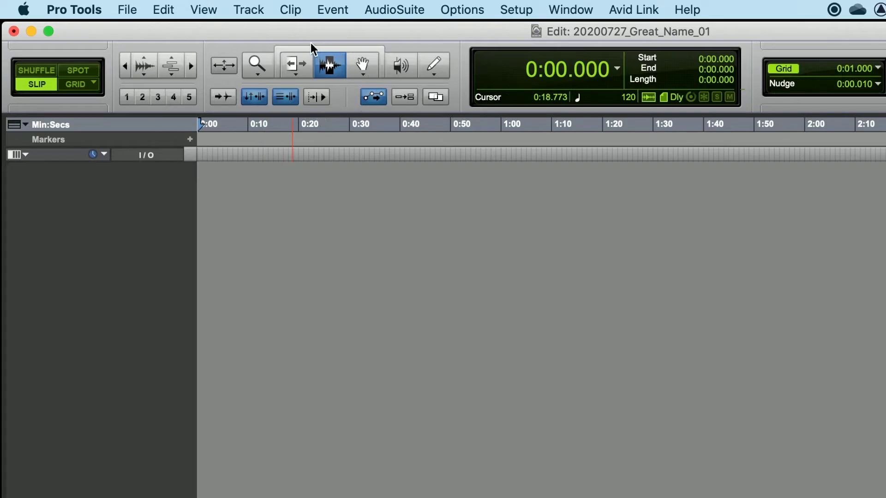
Step: Enable the Smart Tool, combining the Trim, Selector and Grabber tools
{"action": "left_click", "coordinate": [296, 67]}
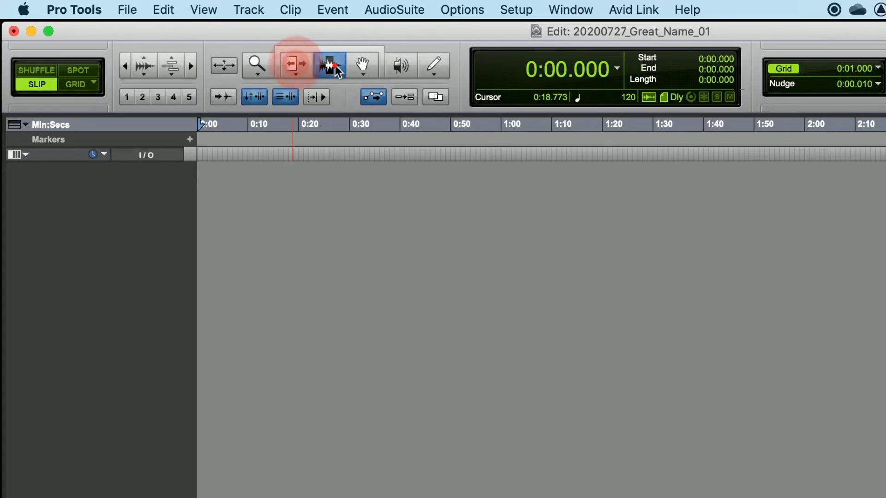
{"action": "left_click", "coordinate": [333, 66]}
{"action": "left_click", "coordinate": [364, 67]}
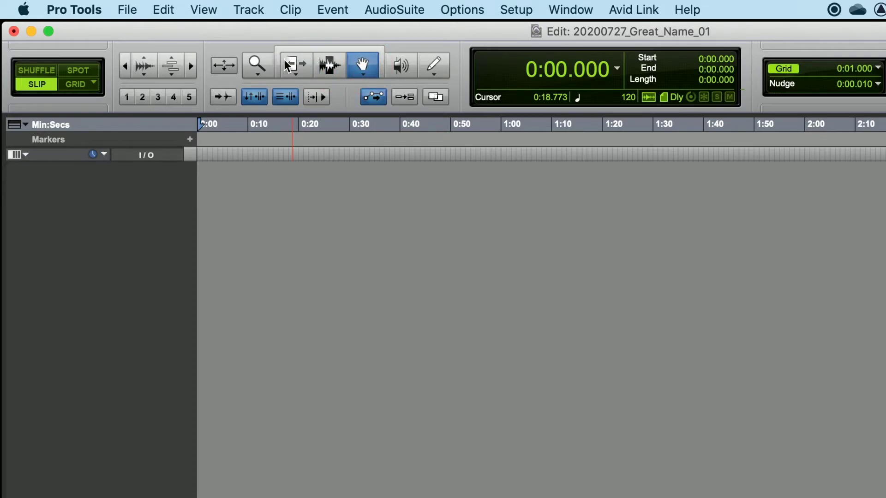
{"action": "left_click", "coordinate": [330, 61]}
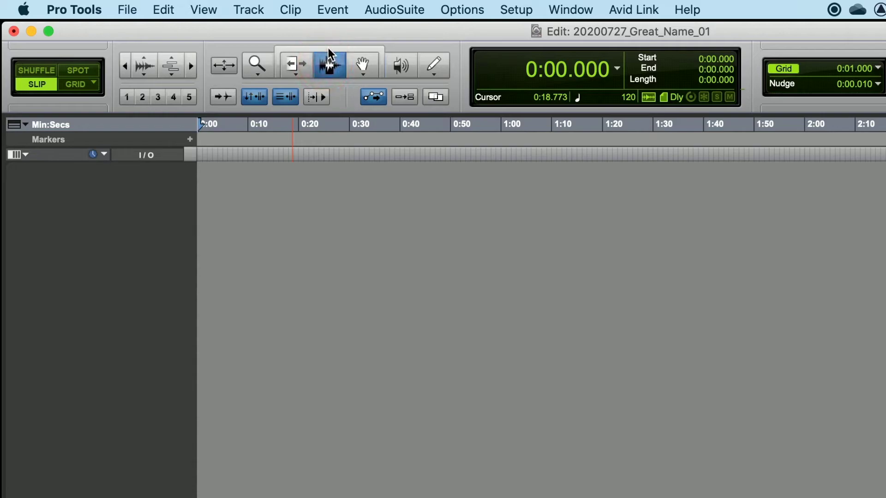
{"action": "left_click", "coordinate": [328, 48]}
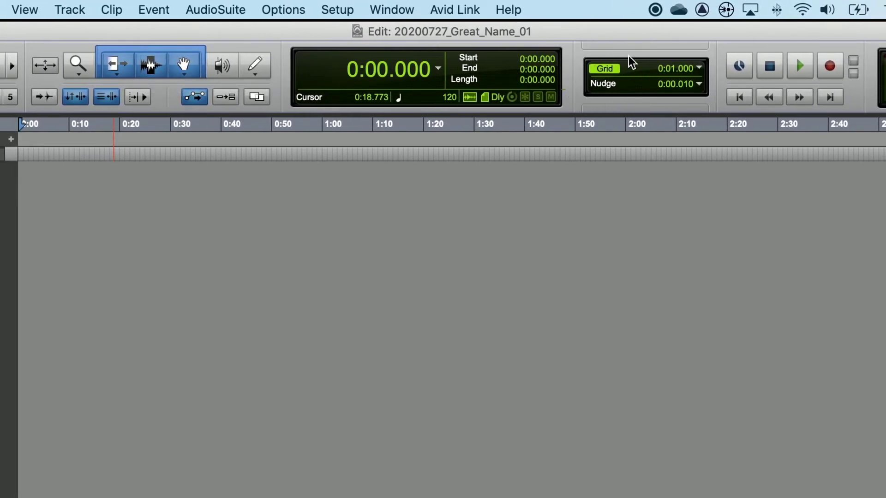
Step: Switch off Grid mode in the Grid/Nudge display
{"action": "left_click", "coordinate": [606, 68]}
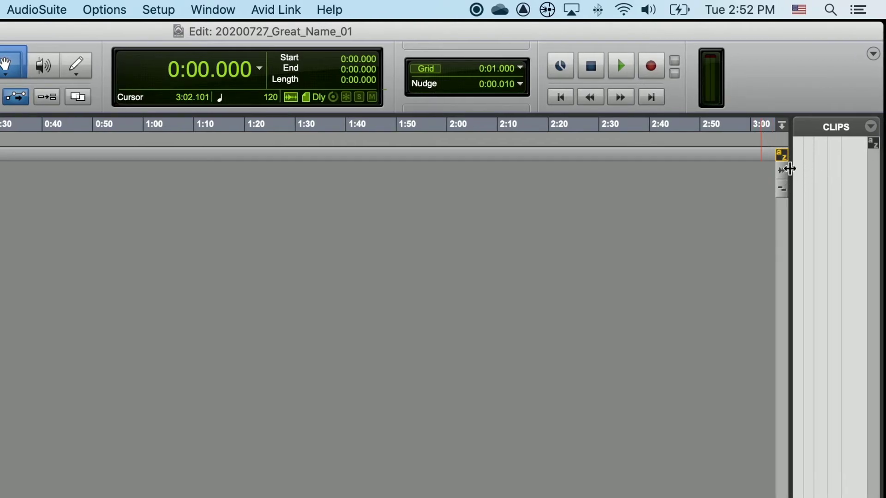
{"action": "left_click", "coordinate": [783, 156]}
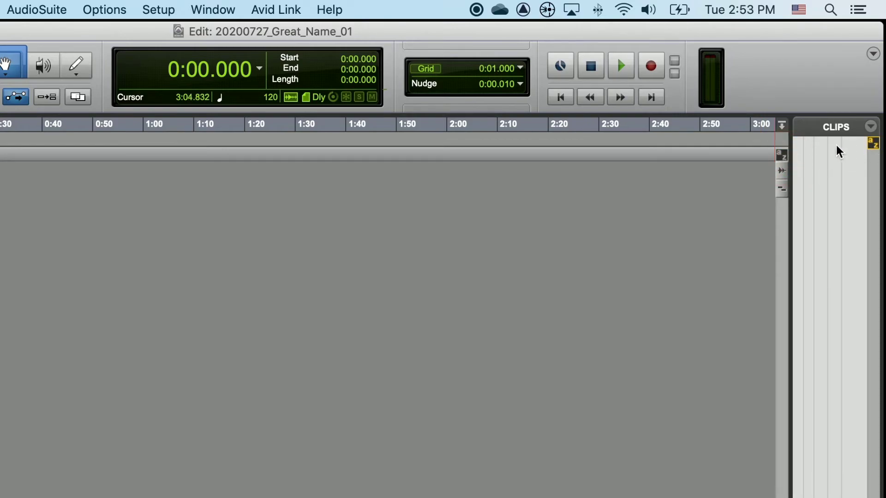
{"action": "left_click", "coordinate": [783, 156]}
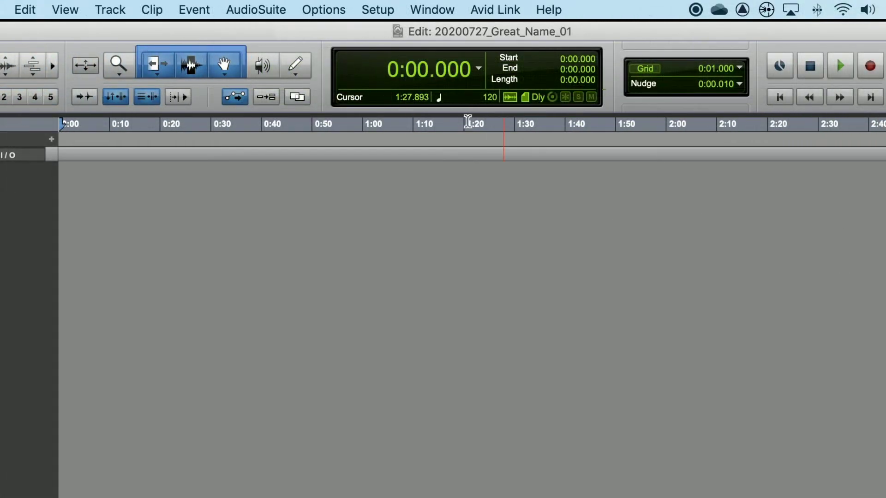
Step: Uncheck Options > Pre/Post-Roll and set Edit Window Scrolling to Page
{"action": "left_click", "coordinate": [324, 14]}
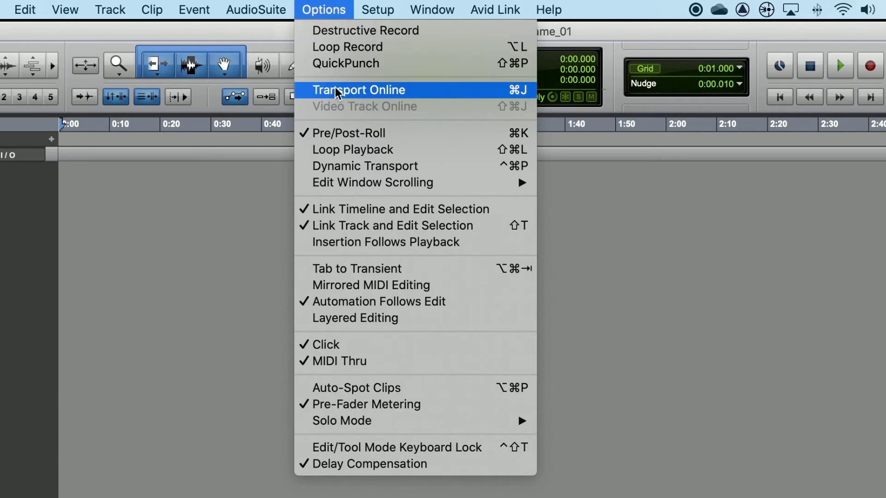
{"action": "left_click", "coordinate": [362, 138]}
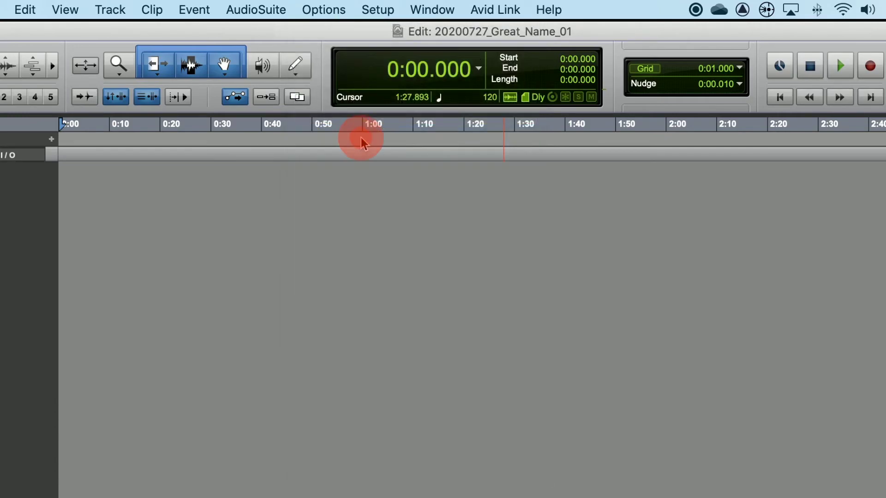
{"action": "left_click", "coordinate": [324, 10]}
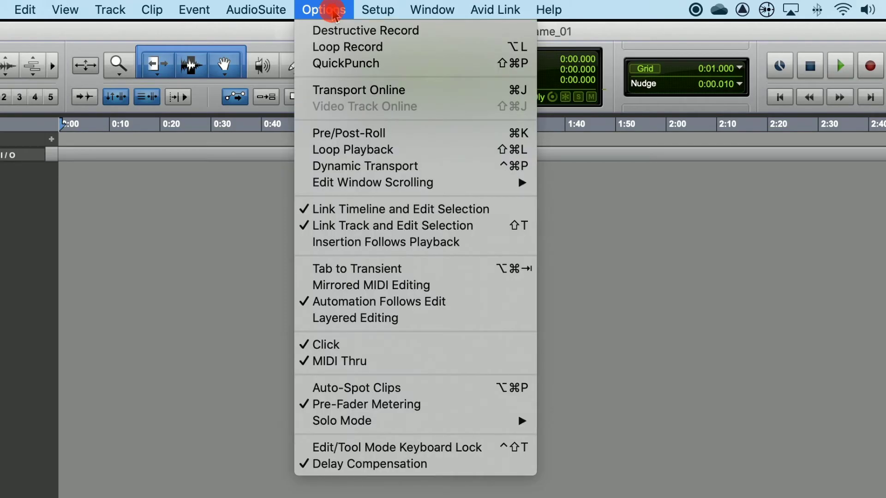
{"action": "mouse_move", "coordinate": [362, 187]}
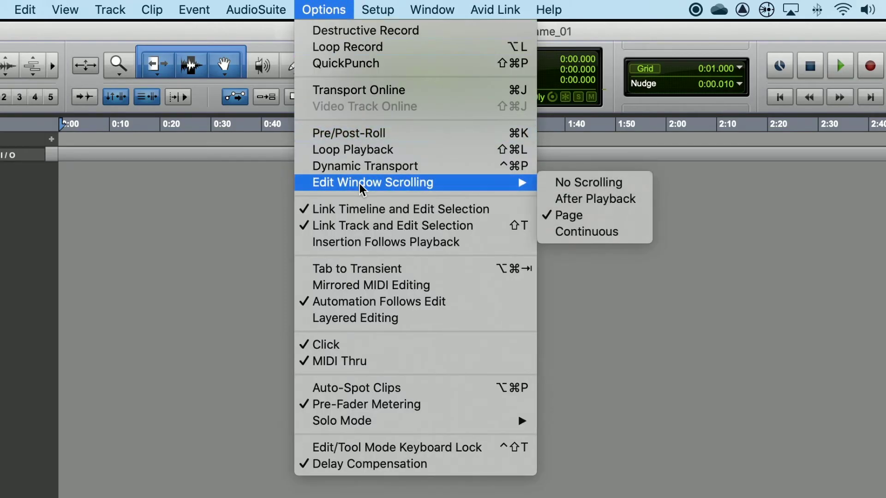
{"action": "left_click", "coordinate": [606, 224]}
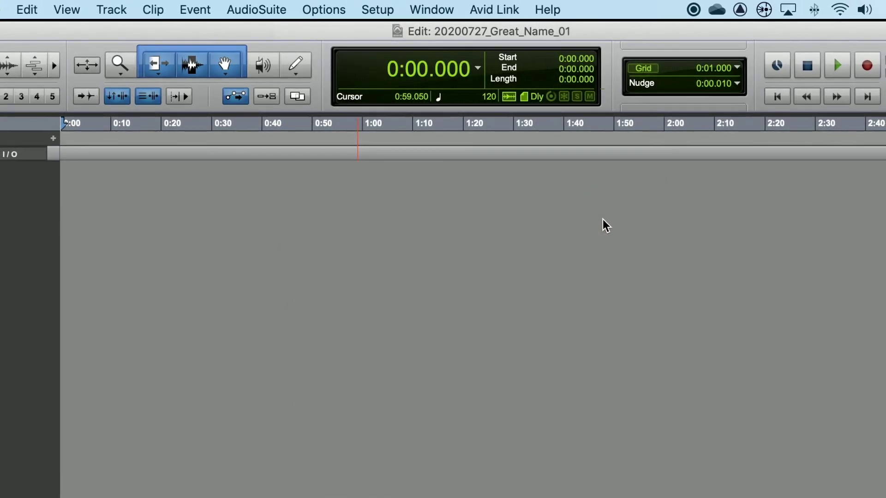
{"action": "left_click", "coordinate": [641, 414]}
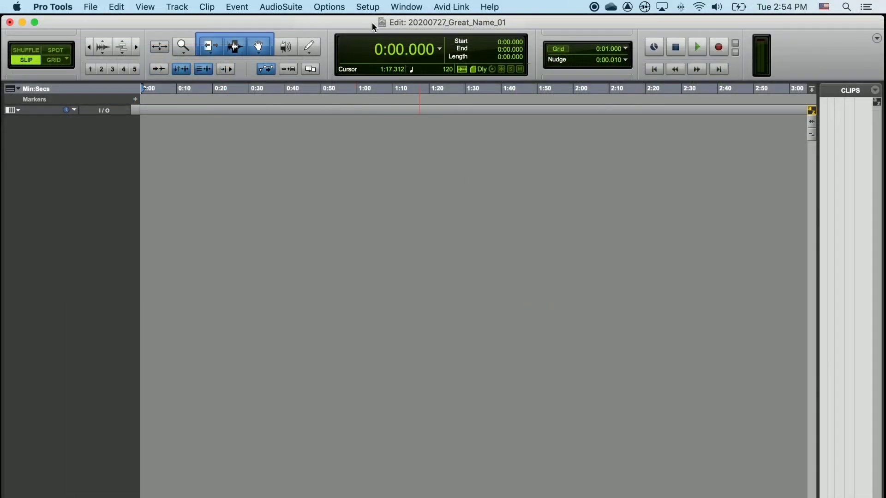
{"action": "left_click", "coordinate": [367, 8]}
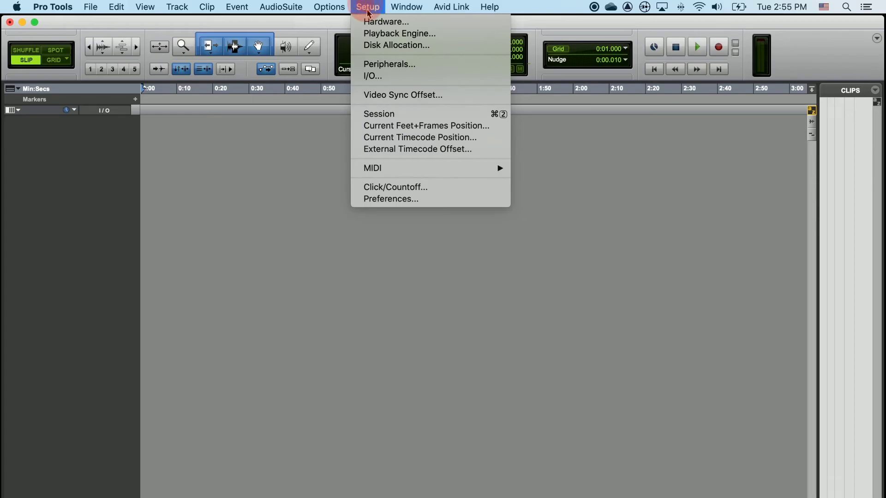
{"action": "left_click", "coordinate": [383, 203]}
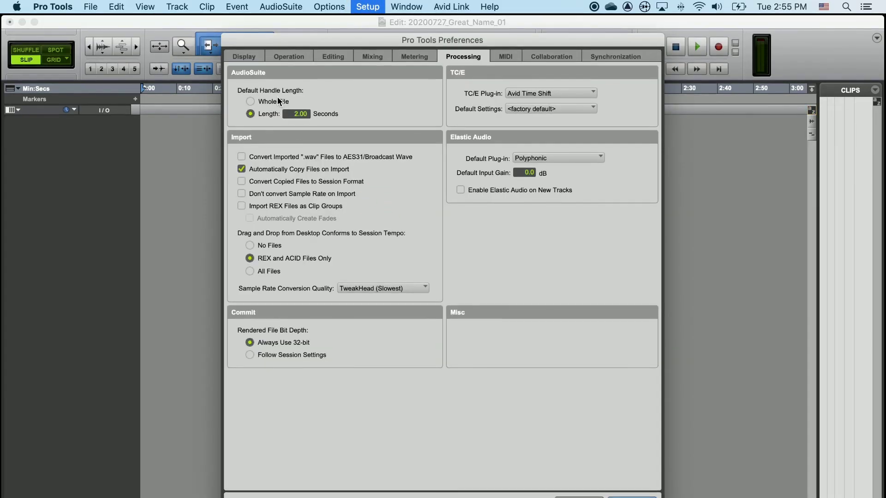
{"action": "left_click", "coordinate": [465, 57]}
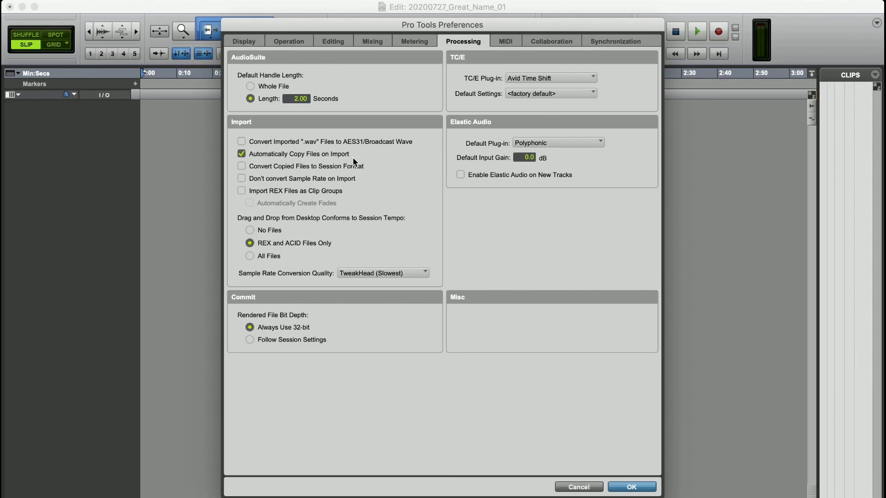
{"action": "left_click", "coordinate": [644, 487]}
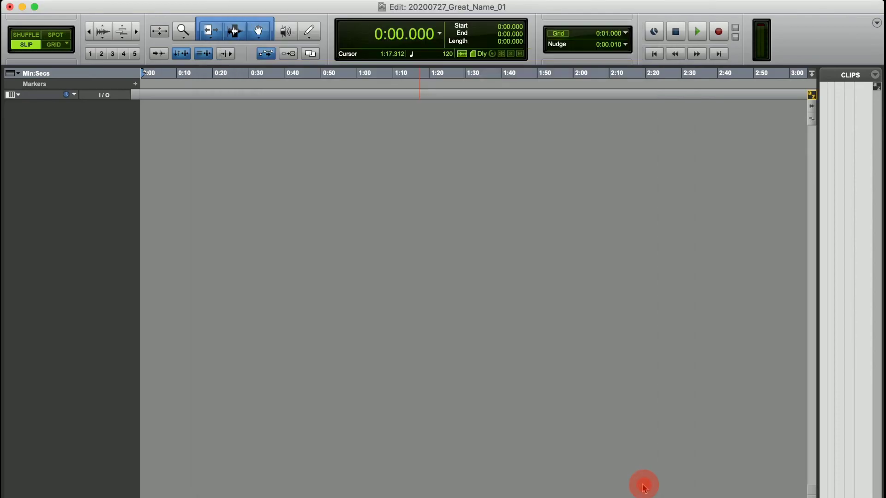